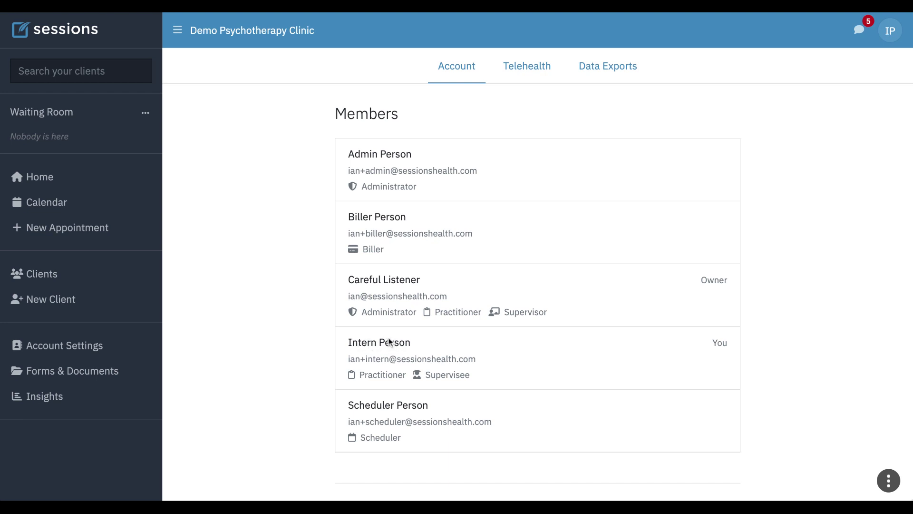
- View the Telehealth settings with the meeting URL, then the empty Data Exports page
mouse_move(375, 376)
scroll(467, 310, "down", 10)
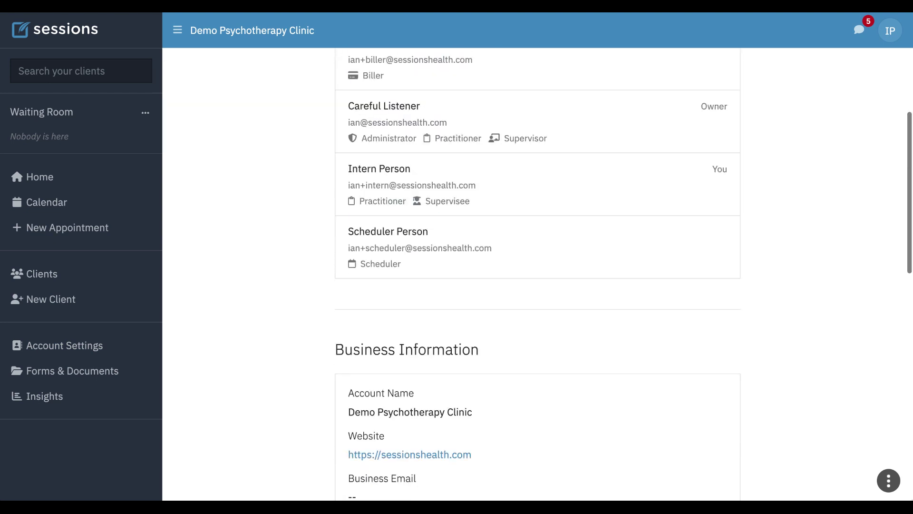
scroll(538, 266, "up", 3)
left_click(531, 75)
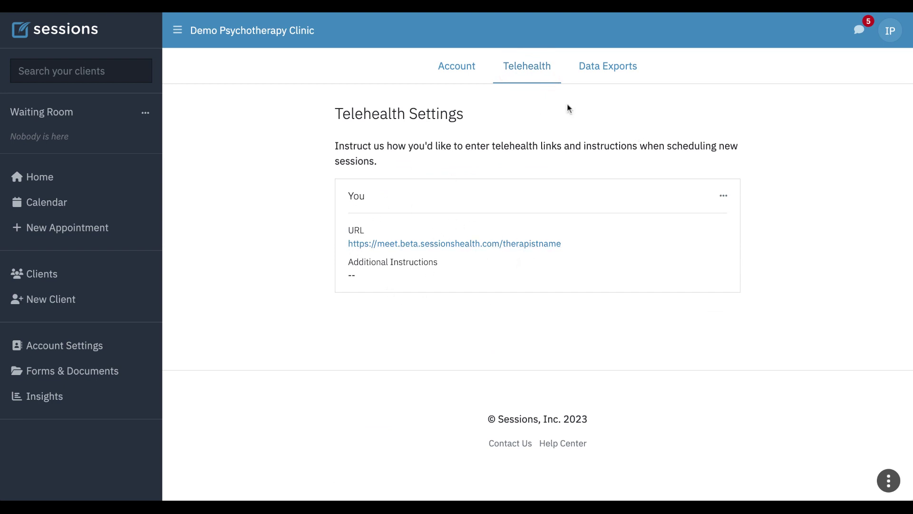
left_click(606, 67)
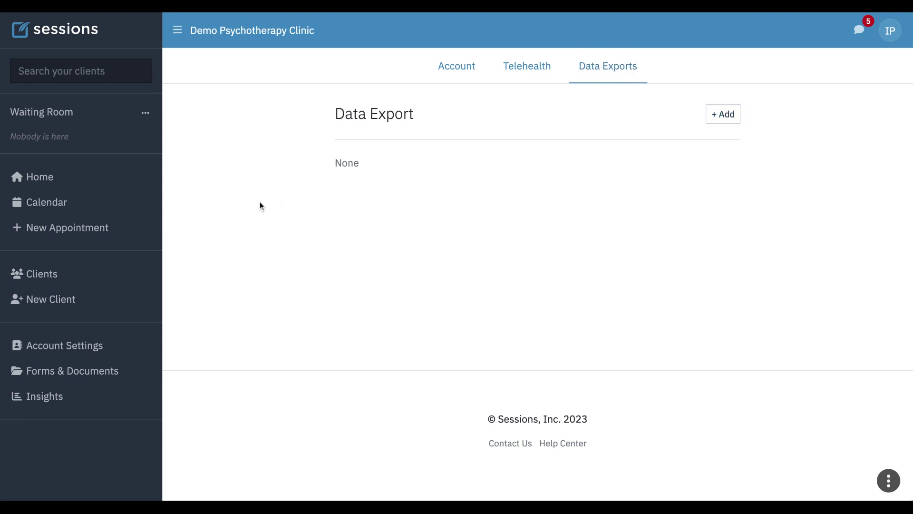
- Go back to Home, showing tomorrow's 10:00am appointment and seven sessions needing attention
left_click(40, 179)
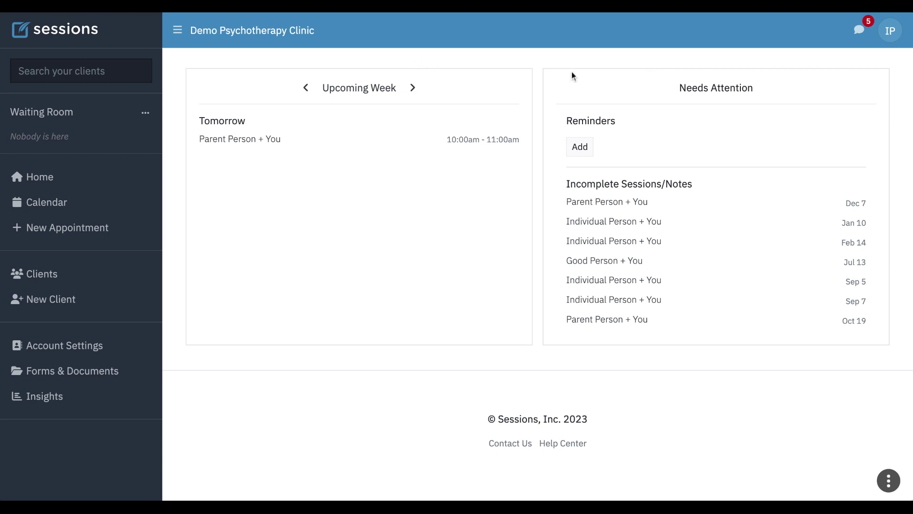
- Open the Nov 5–11 calendar week and inspect Tuesday's 10:00 appointment notes and details
left_click(51, 205)
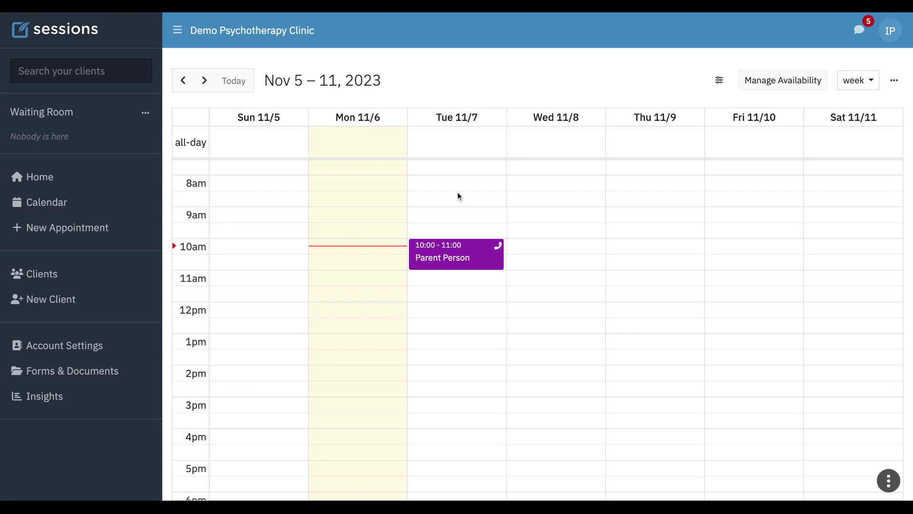
left_click(447, 260)
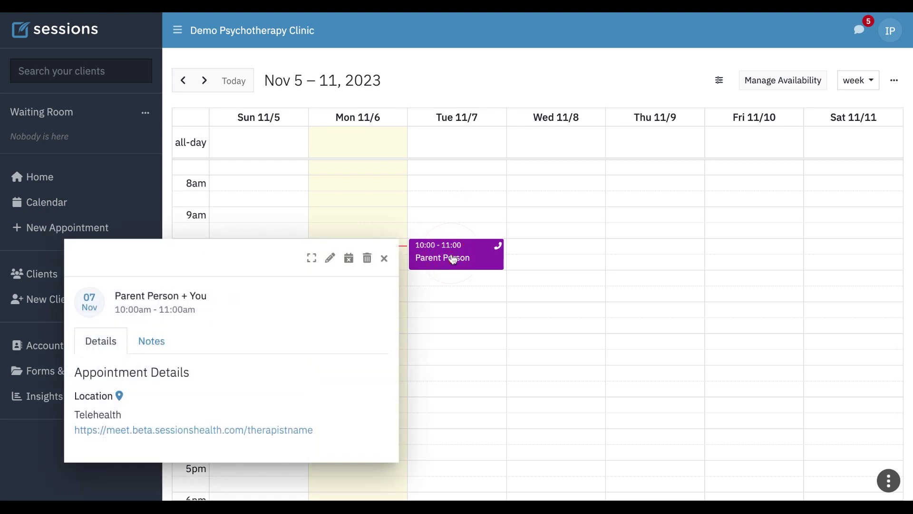
left_click(152, 343)
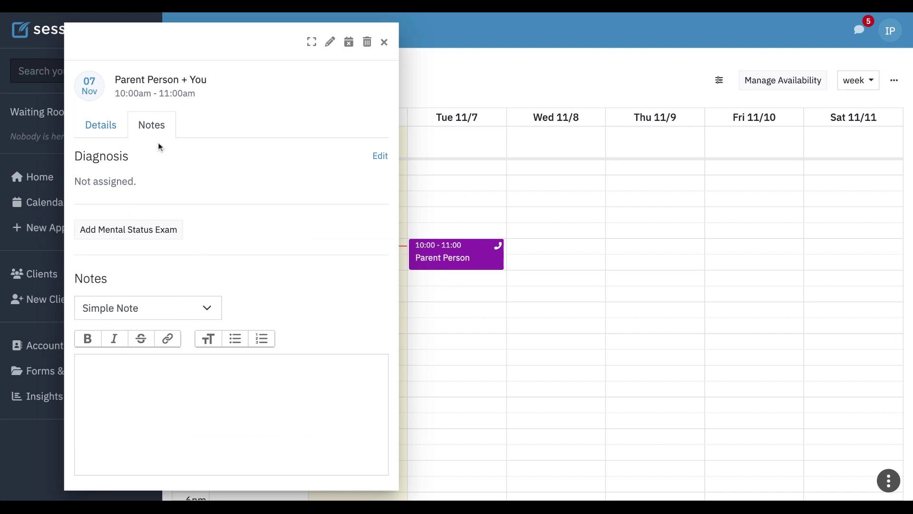
left_click(101, 127)
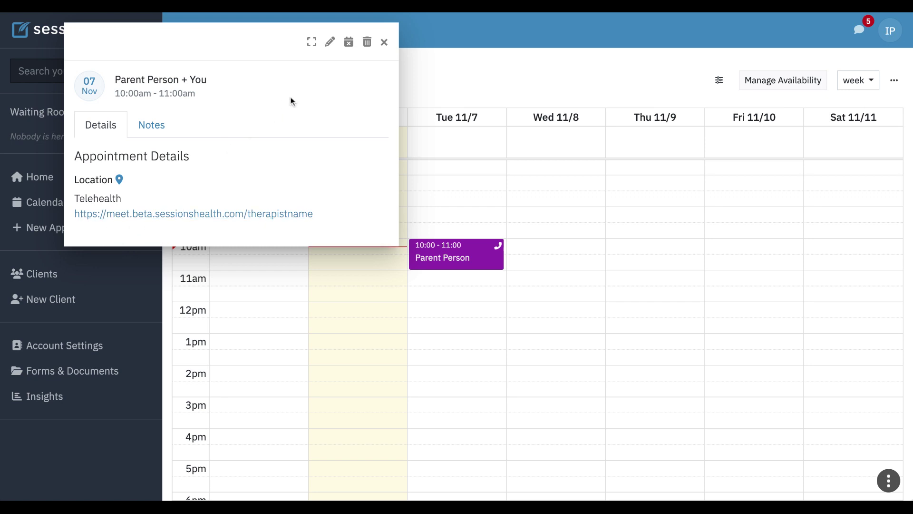
left_click(385, 44)
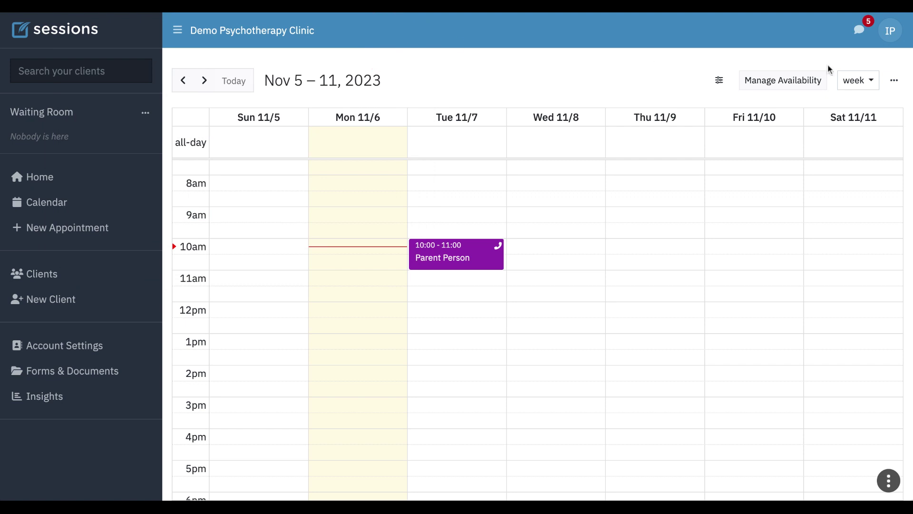
- View the online-booking availability page, then open and cancel a new appointment form
left_click(783, 81)
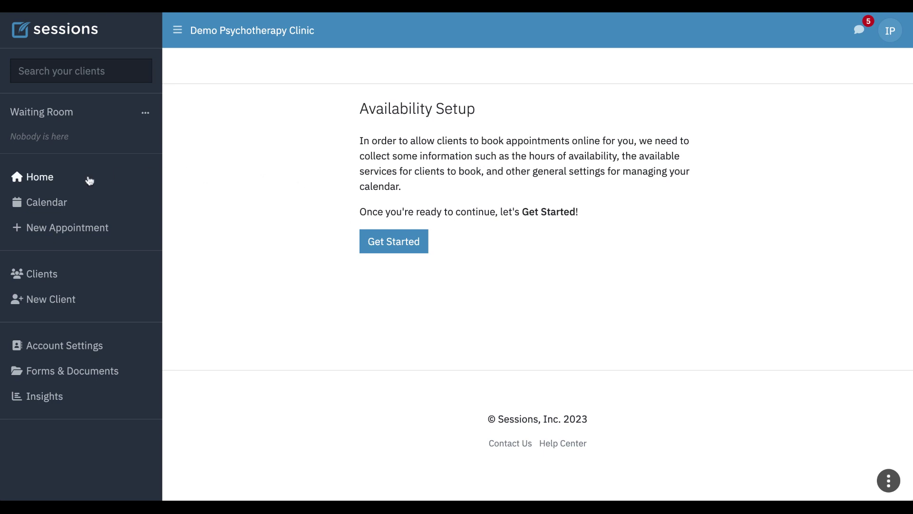
left_click(56, 228)
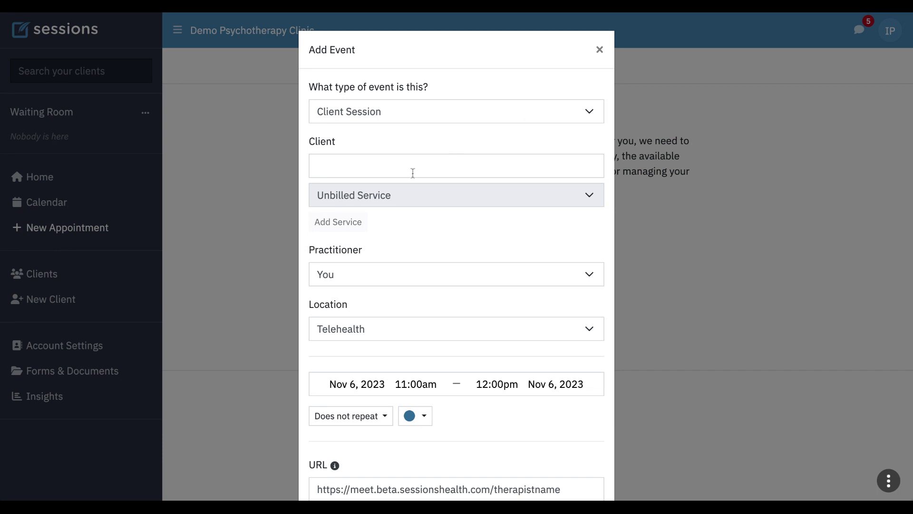
left_click(600, 50)
- Open the Clients list and the single client's profile
left_click(55, 263)
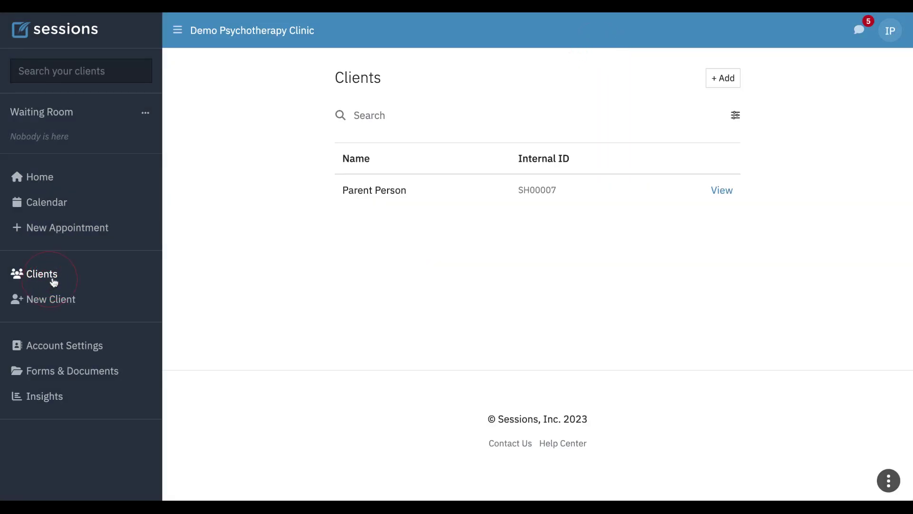
left_click(723, 192)
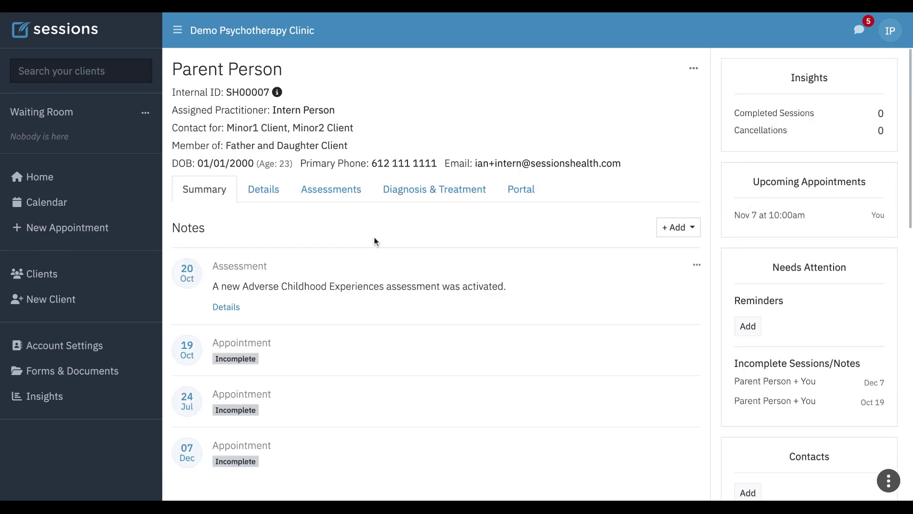
scroll(218, 229, "down", 1)
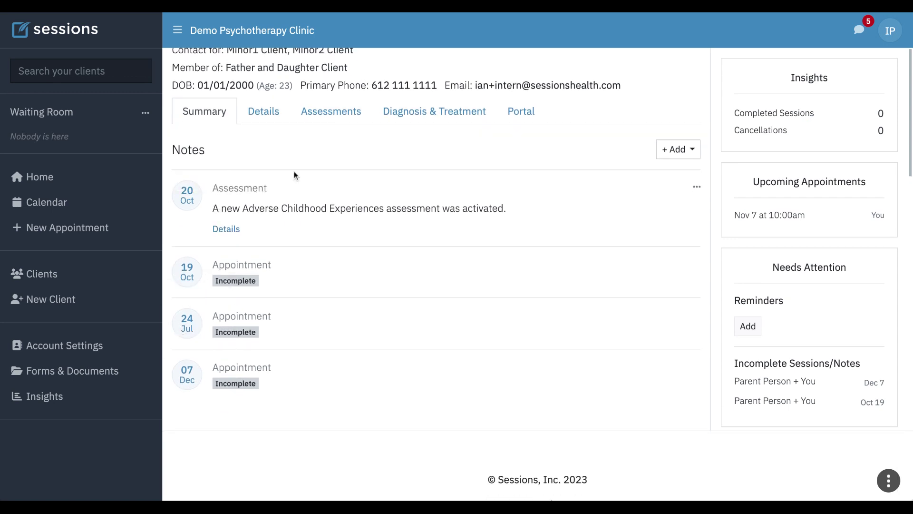
scroll(300, 175, "up", 2)
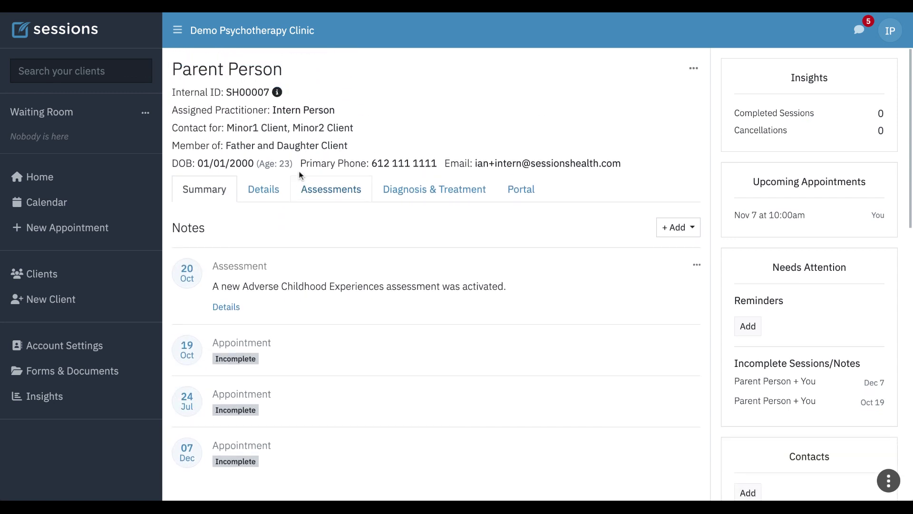
- Browse the client's account details and assessments, ending on Diagnosis & Treatment
left_click(264, 187)
scroll(350, 273, "down", 10)
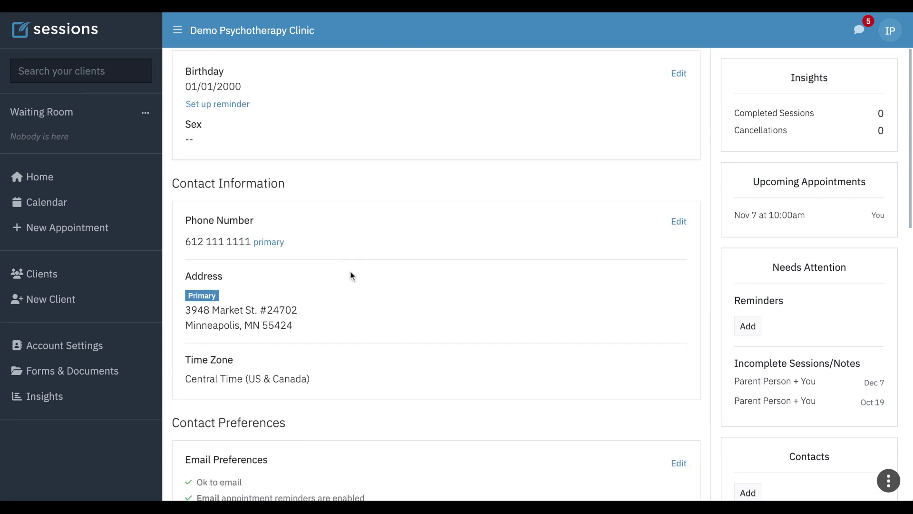
scroll(350, 270, "up", 10)
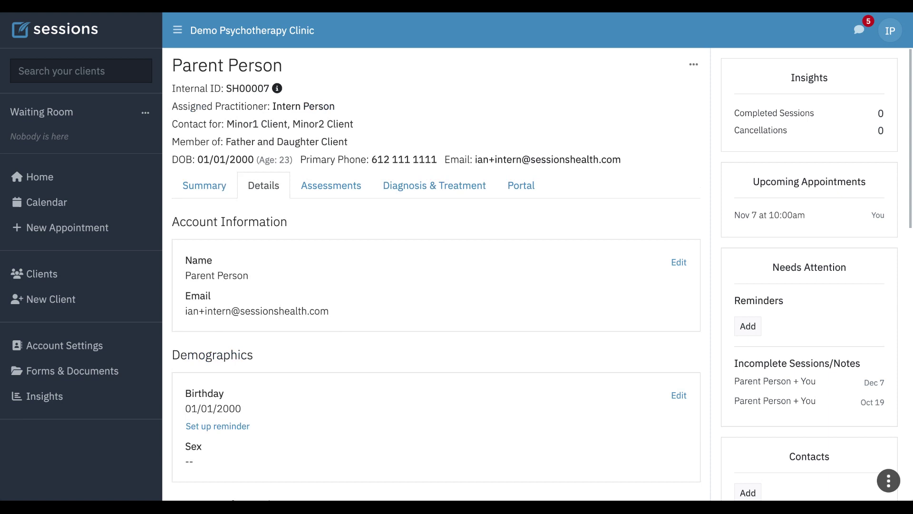
left_click(328, 193)
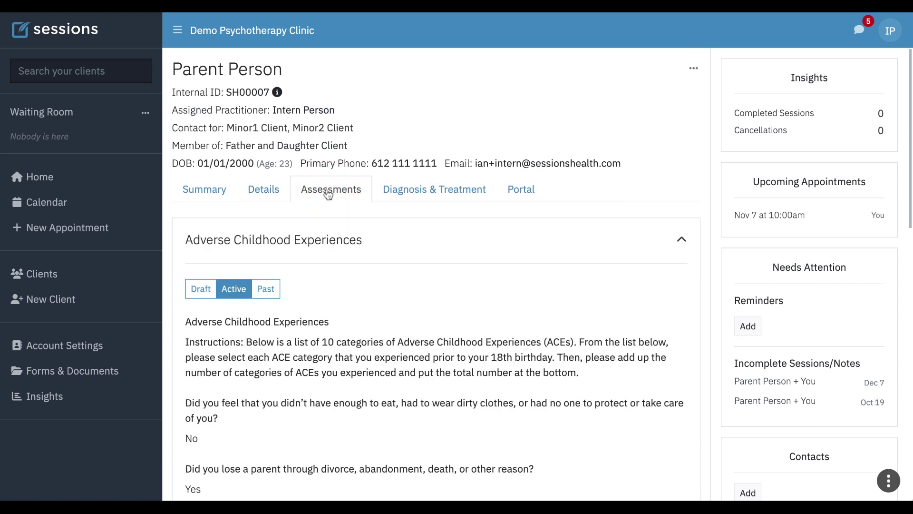
left_click(433, 195)
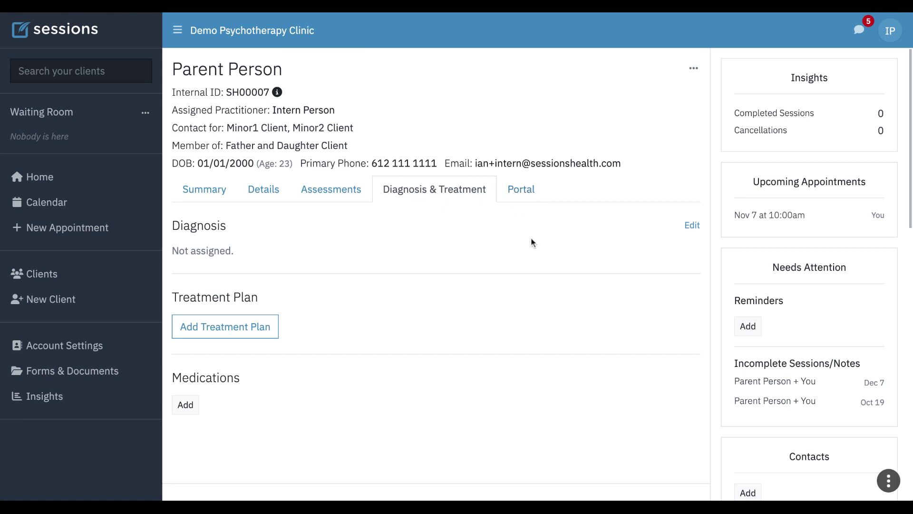
- Show the client's Portal tab with portal access and enabled features
left_click(523, 190)
scroll(402, 299, "down", 3)
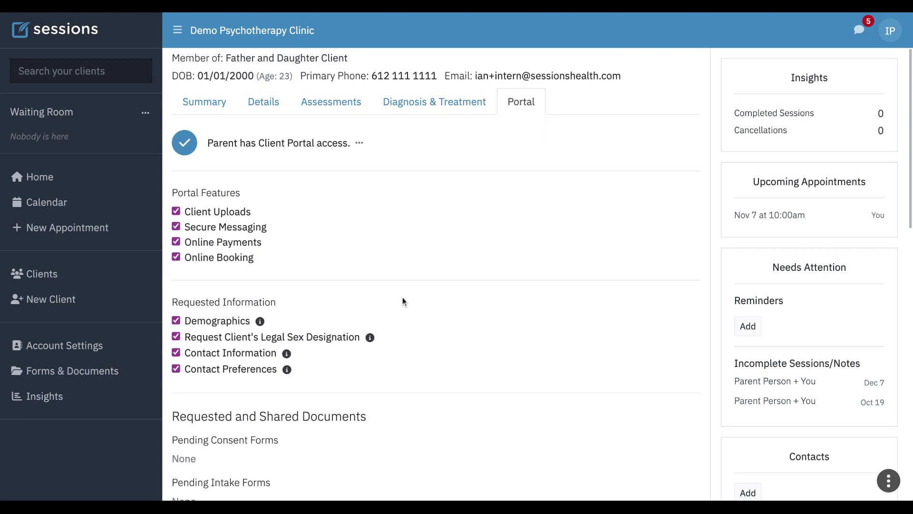
scroll(403, 297, "down", 2)
scroll(402, 297, "up", 2)
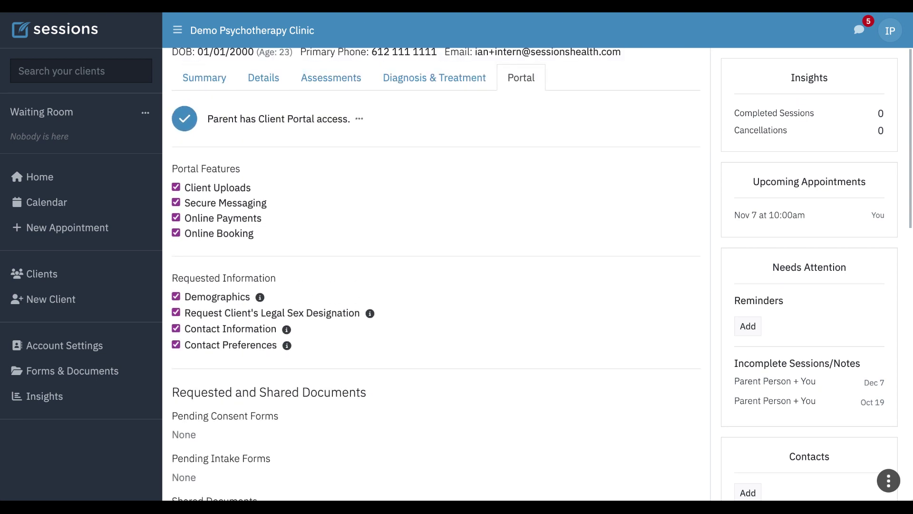
scroll(403, 297, "down", 1)
scroll(403, 297, "down", 5)
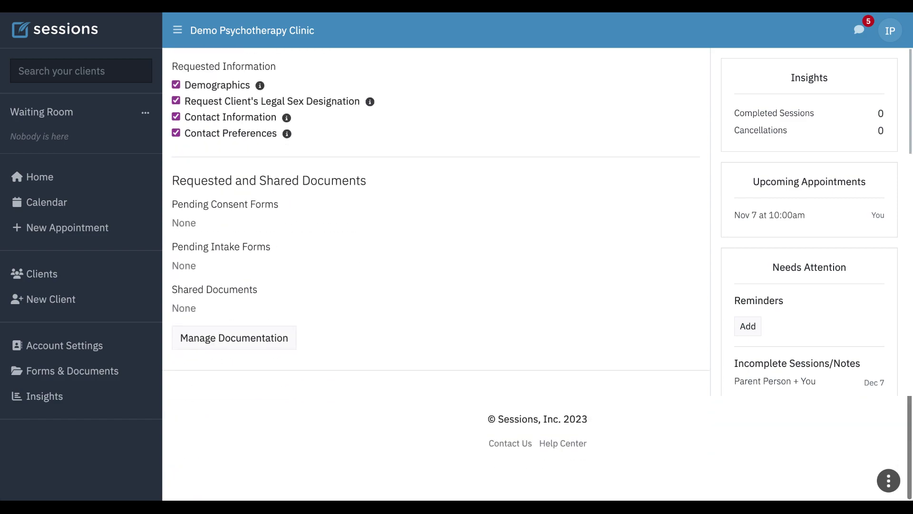
- Open and cancel Manage Documentation, then review the shared documents sidebar
left_click(248, 339)
left_click(537, 453)
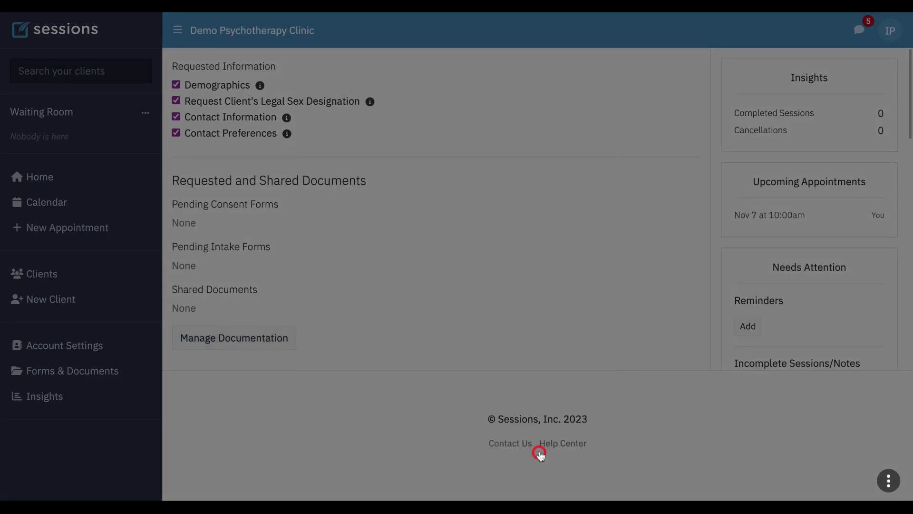
scroll(559, 224, "up", 7)
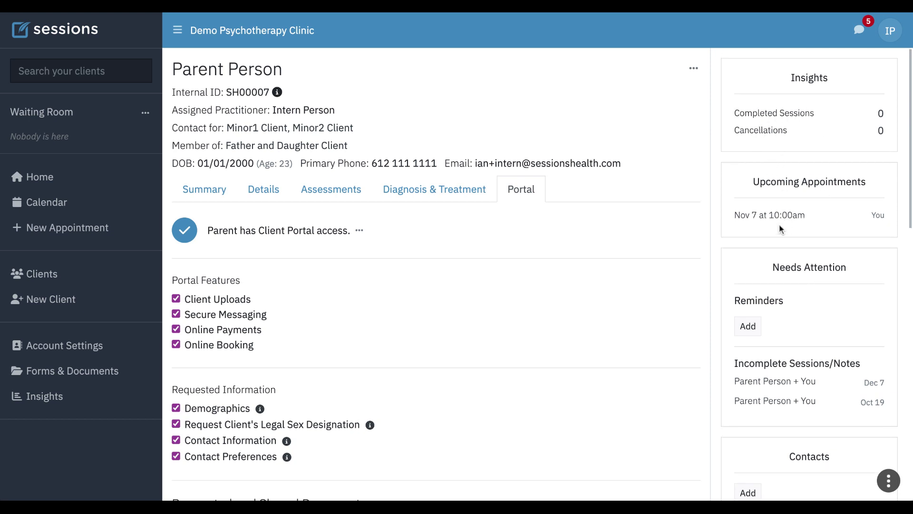
scroll(799, 300, "down", 3)
scroll(800, 304, "down", 5)
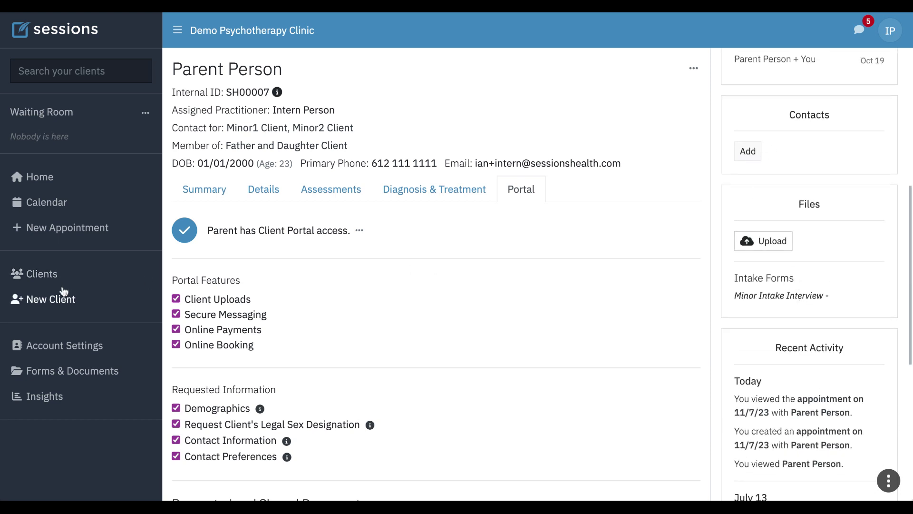
- Open Forms & Documents and scroll through the My Forms consent, screening, intake and notes forms
left_click(48, 370)
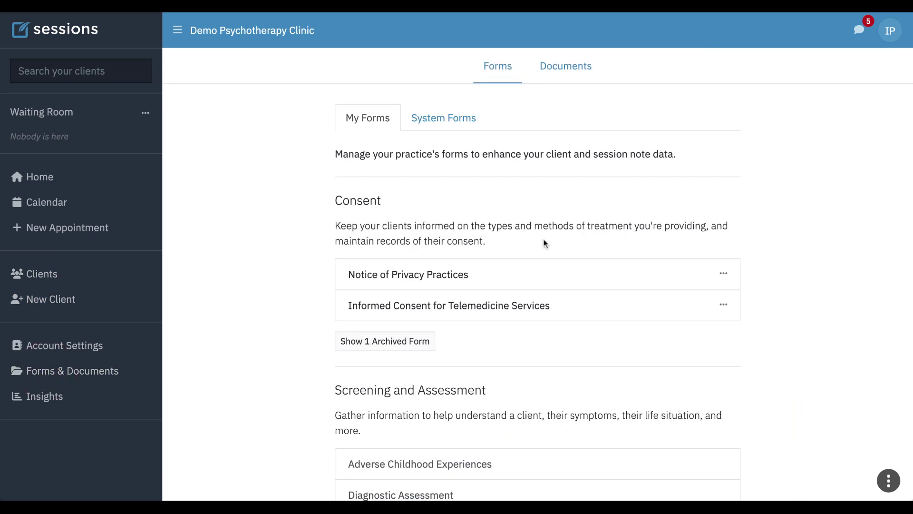
scroll(538, 238, "down", 7)
scroll(543, 242, "down", 10)
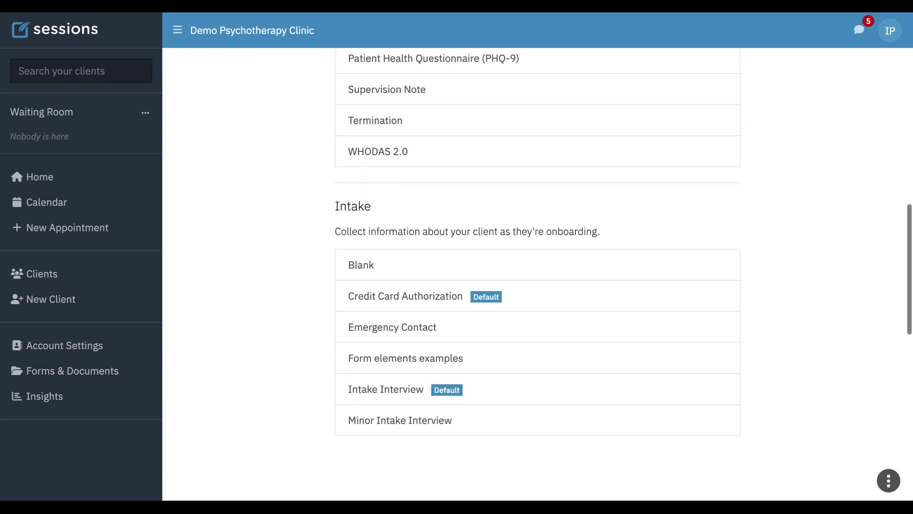
scroll(537, 205, "down", 7)
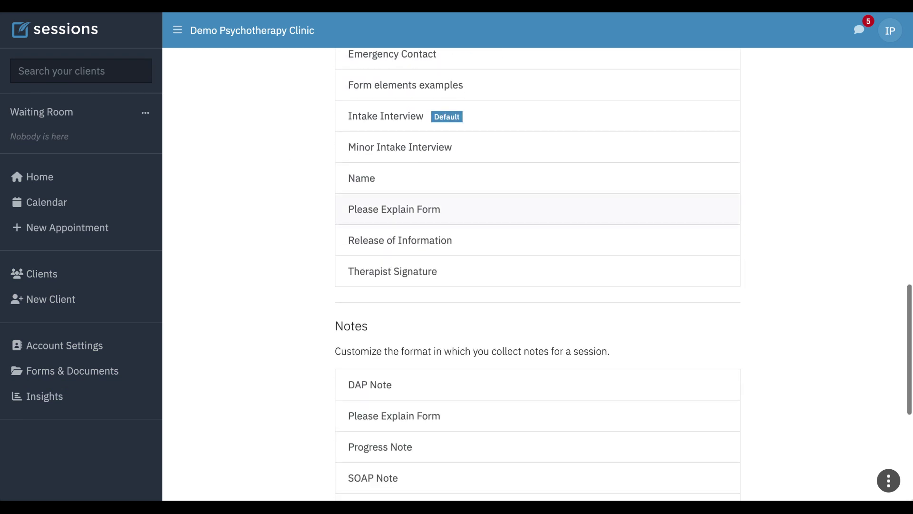
scroll(538, 234, "up", 5)
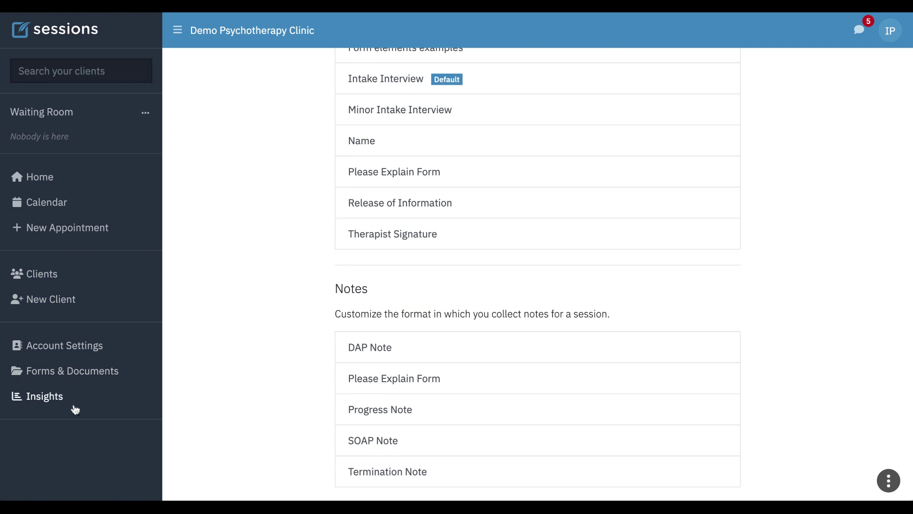
- Open Insights and switch the over-time chart from Sessions to Clients
left_click(43, 398)
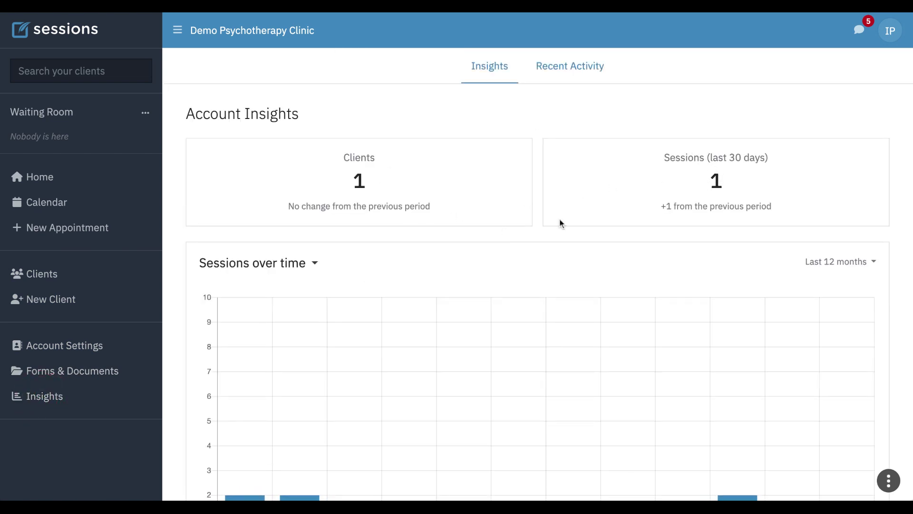
scroll(444, 241, "down", 2)
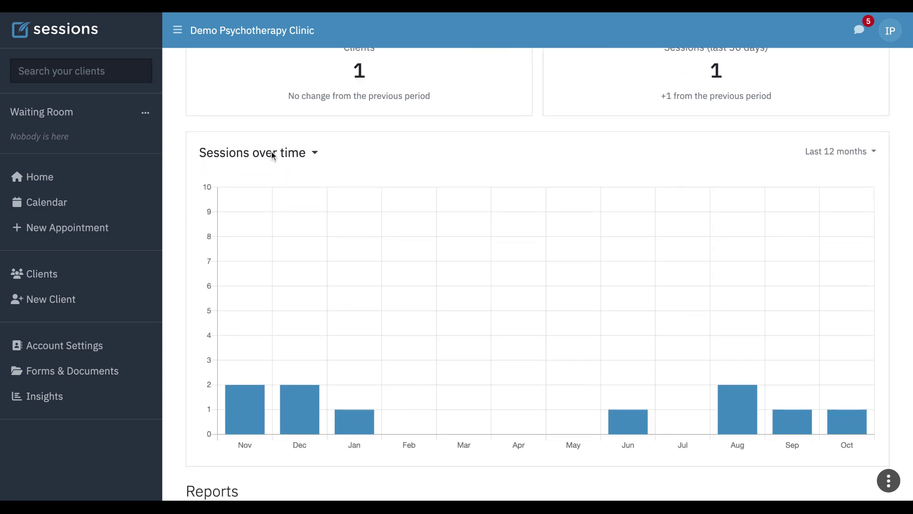
left_click(299, 155)
left_click(318, 153)
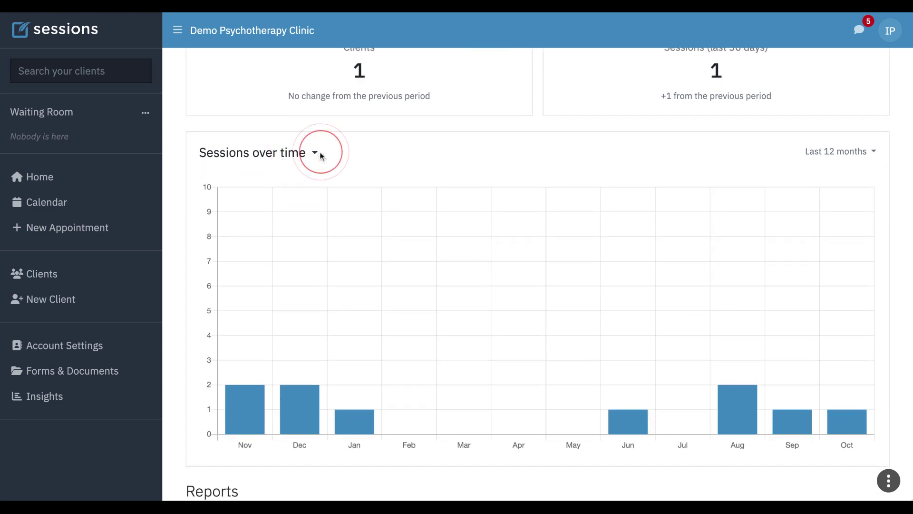
left_click(317, 153)
left_click(315, 153)
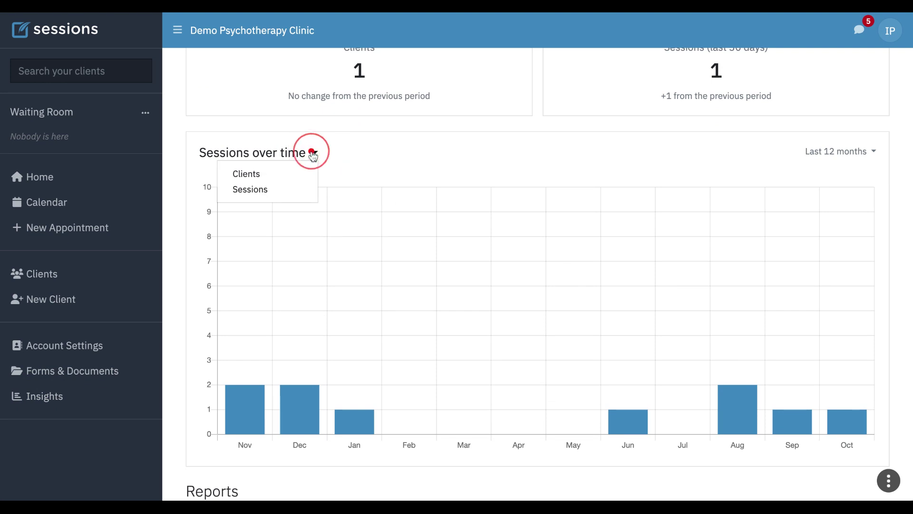
left_click(252, 175)
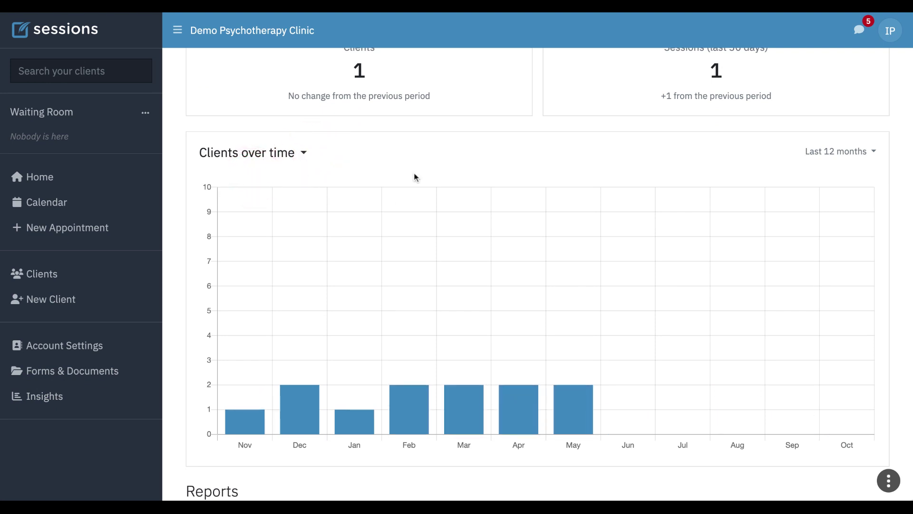
scroll(415, 177, "down", 2)
scroll(415, 177, "down", 5)
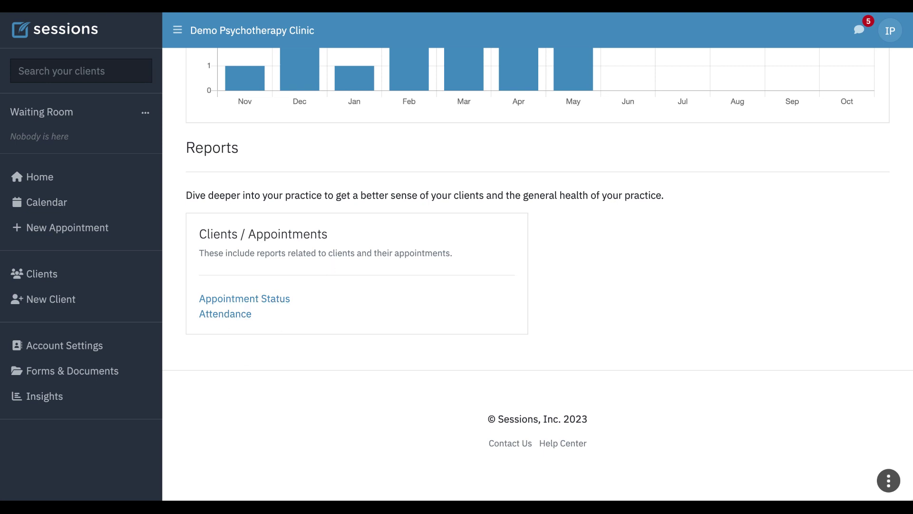
- Return to the Nov 5–11, 2023 calendar week with Tuesday's 10:00–11:00 appointment
left_click(47, 204)
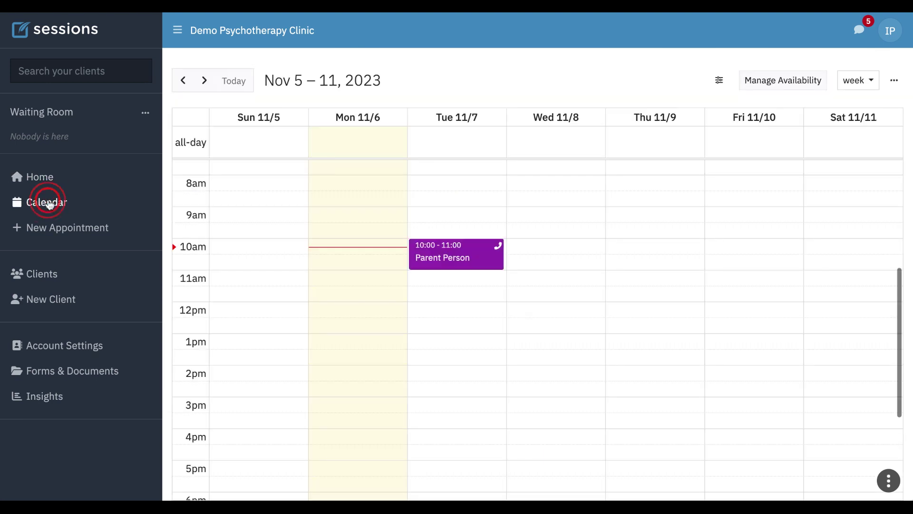